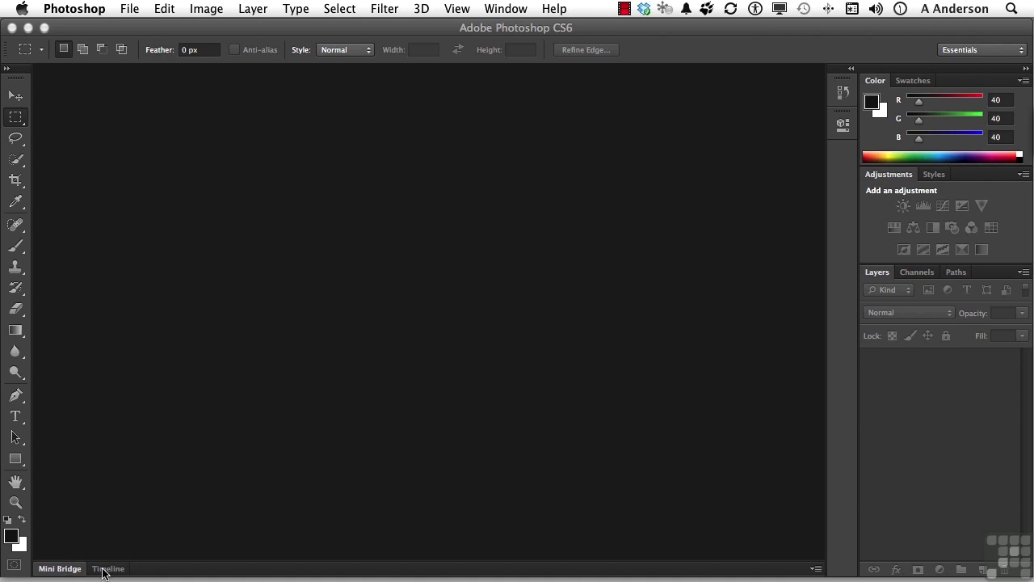
Undock the Mini Bridge and Timeline panels from the bottom dock and close both of them
{"action": "left_click", "coordinate": [60, 569]}
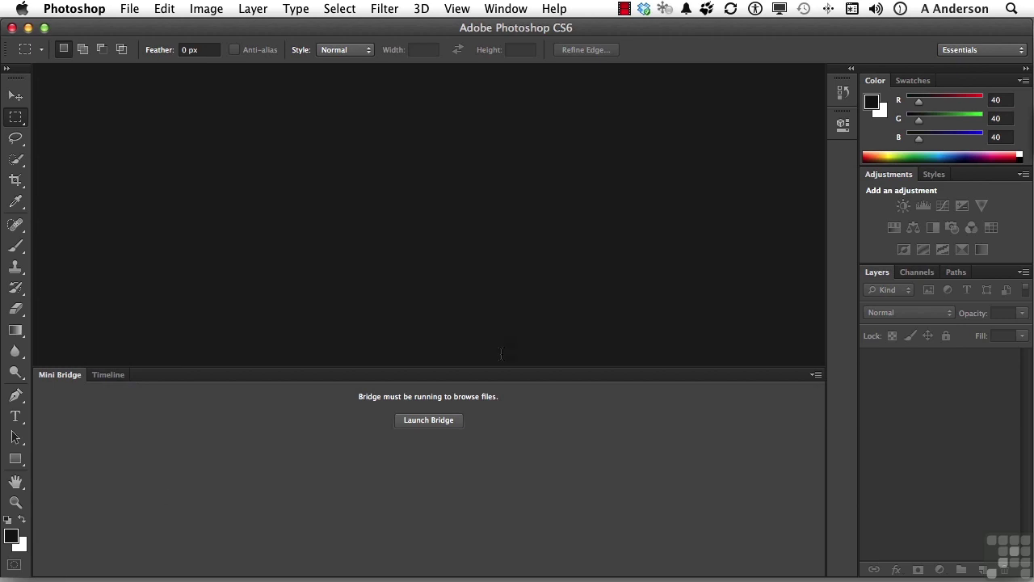
{"action": "left_click_drag", "start_coordinate": [46, 378], "coordinate": [92, 265]}
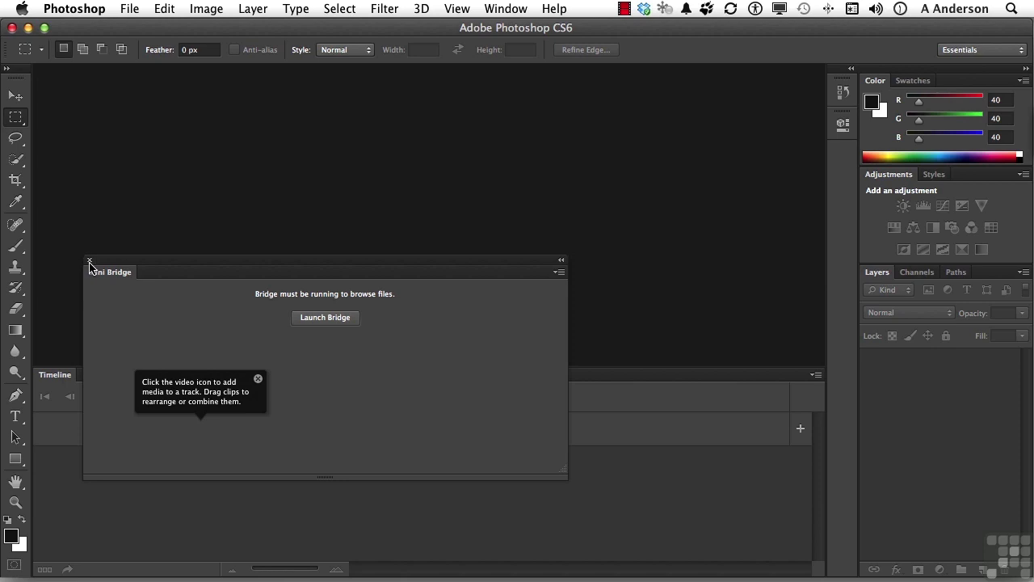
{"action": "left_click", "coordinate": [90, 261]}
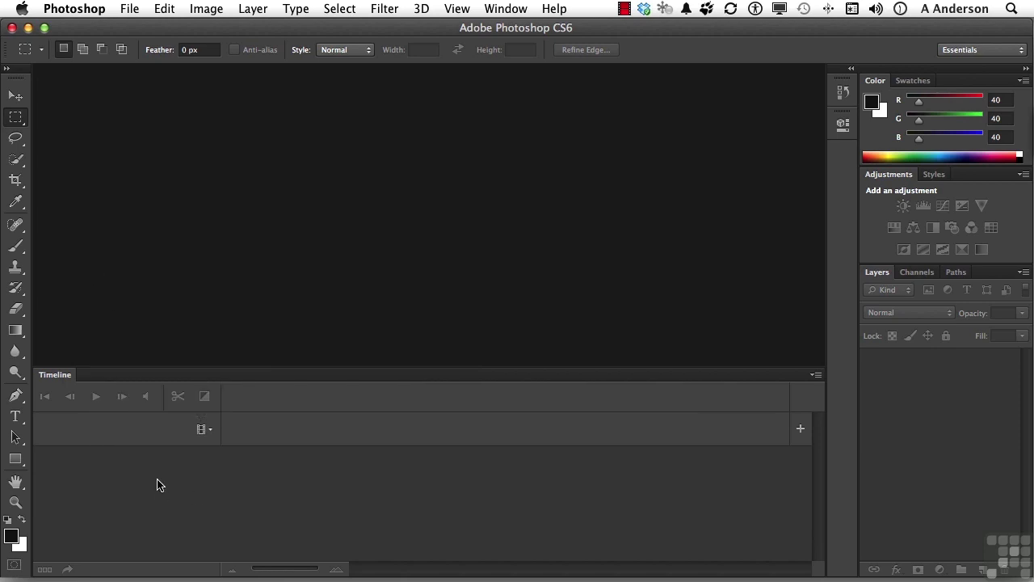
{"action": "left_click_drag", "start_coordinate": [57, 380], "coordinate": [121, 236]}
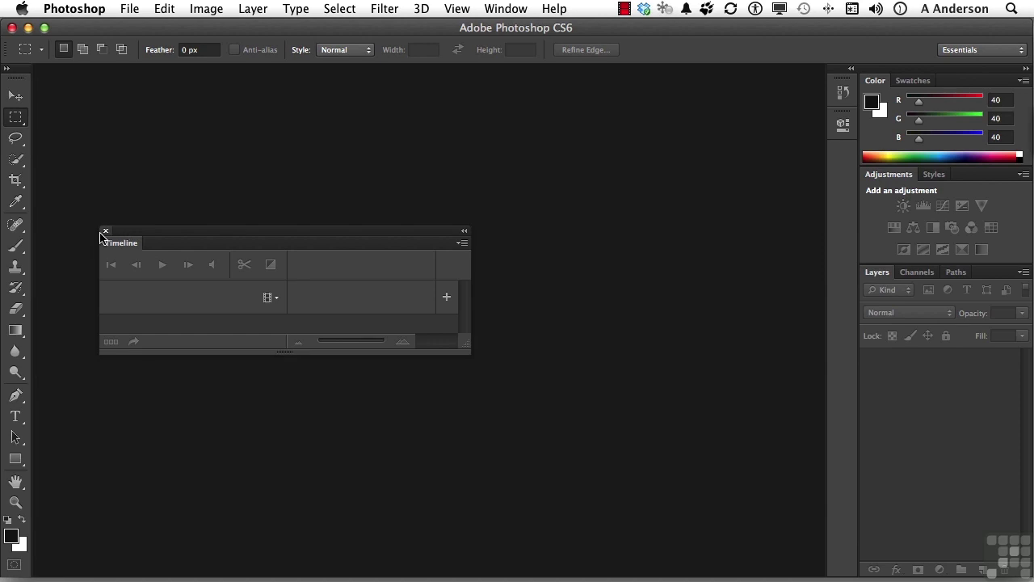
{"action": "left_click", "coordinate": [106, 231]}
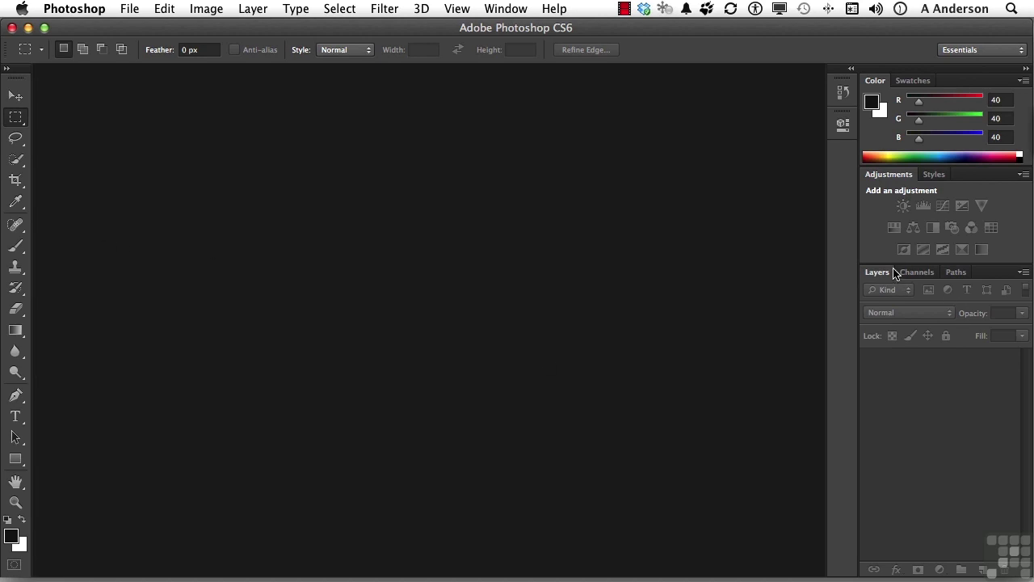
Move the Layers, Channels and Paths panel group above the Color panel group in the dock
{"action": "left_click_drag", "start_coordinate": [984, 277], "coordinate": [571, 205]}
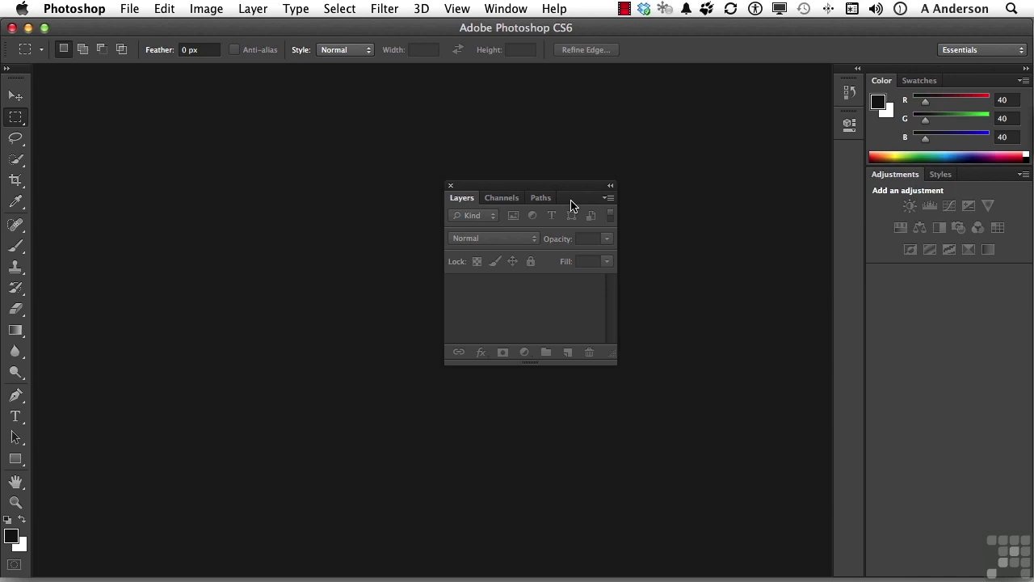
{"action": "left_click_drag", "start_coordinate": [575, 186], "coordinate": [937, 76]}
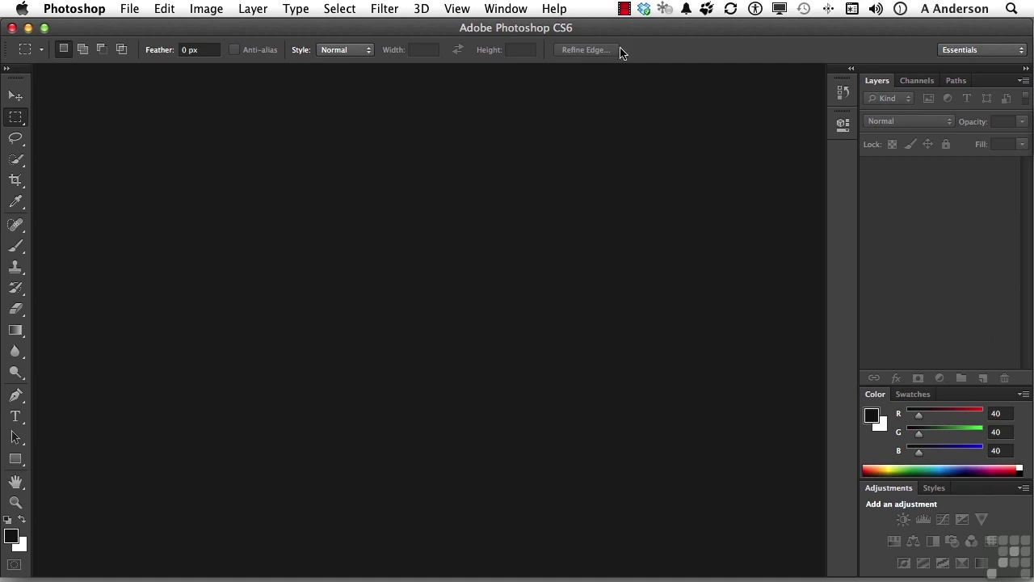
Open the Notes panel, dock it along the bottom of the application frame, and collapse the Layer Comps panel
{"action": "left_click", "coordinate": [506, 9]}
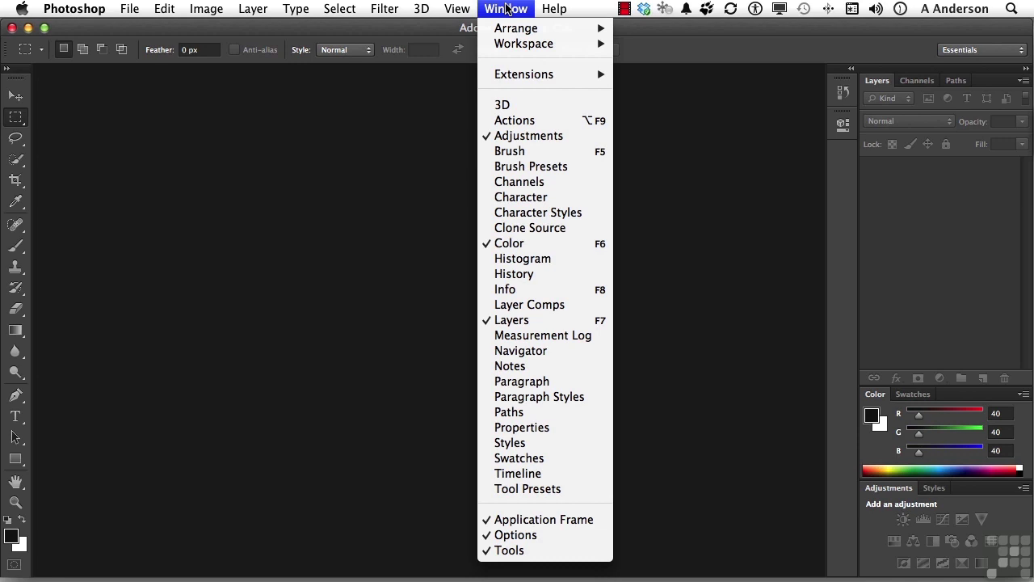
{"action": "left_click", "coordinate": [519, 368]}
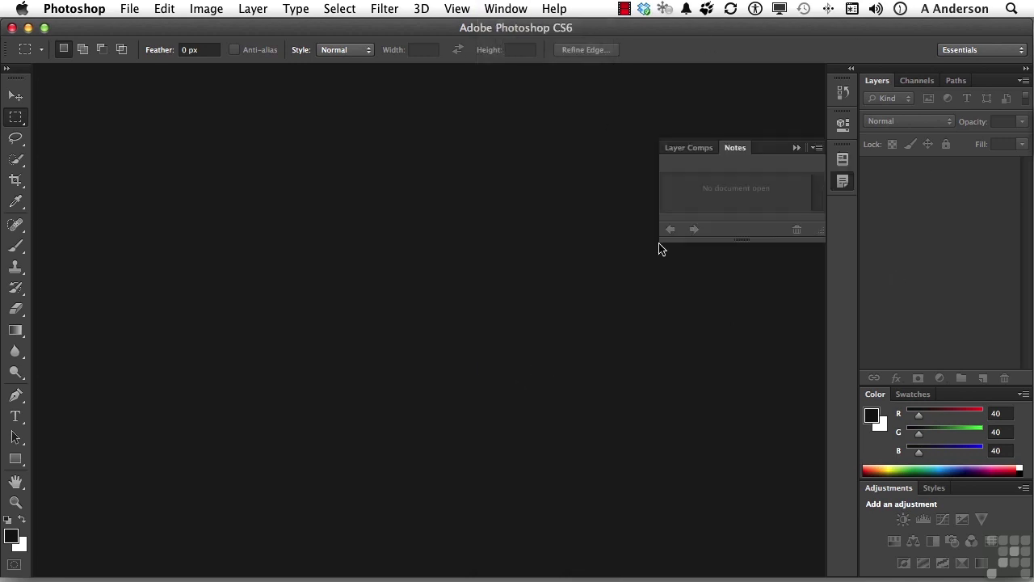
{"action": "left_click_drag", "start_coordinate": [735, 152], "coordinate": [80, 575]}
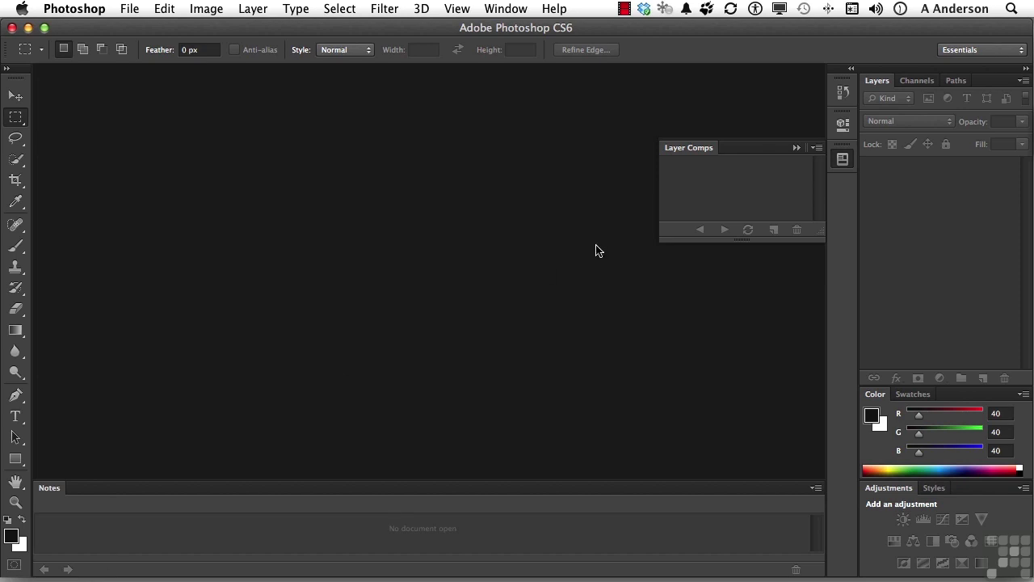
{"action": "left_click", "coordinate": [796, 148]}
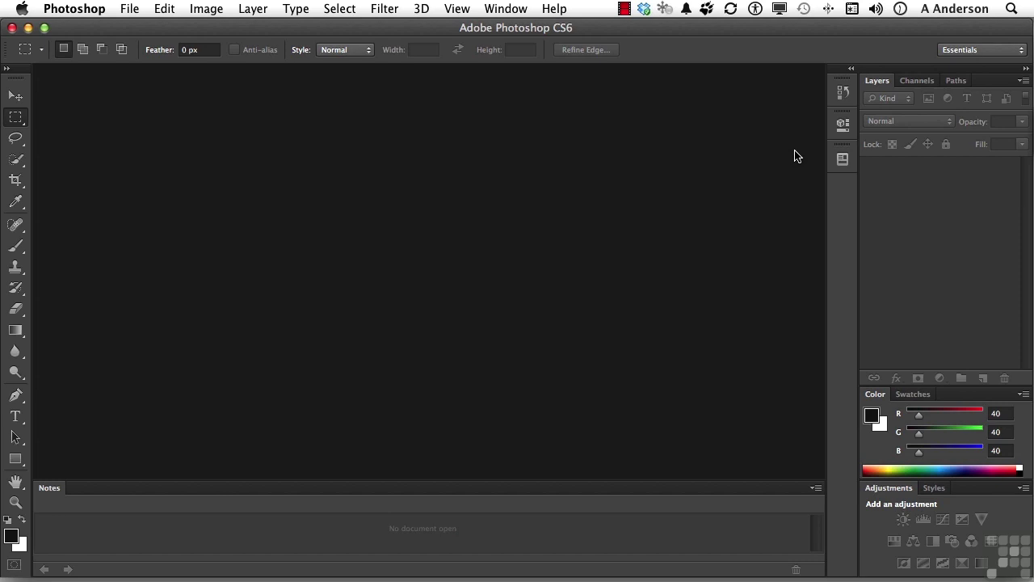
Save the panel layout as a new workspace named Infinite Skills, capturing both Keyboard Shortcuts and Menus
{"action": "left_click", "coordinate": [965, 51]}
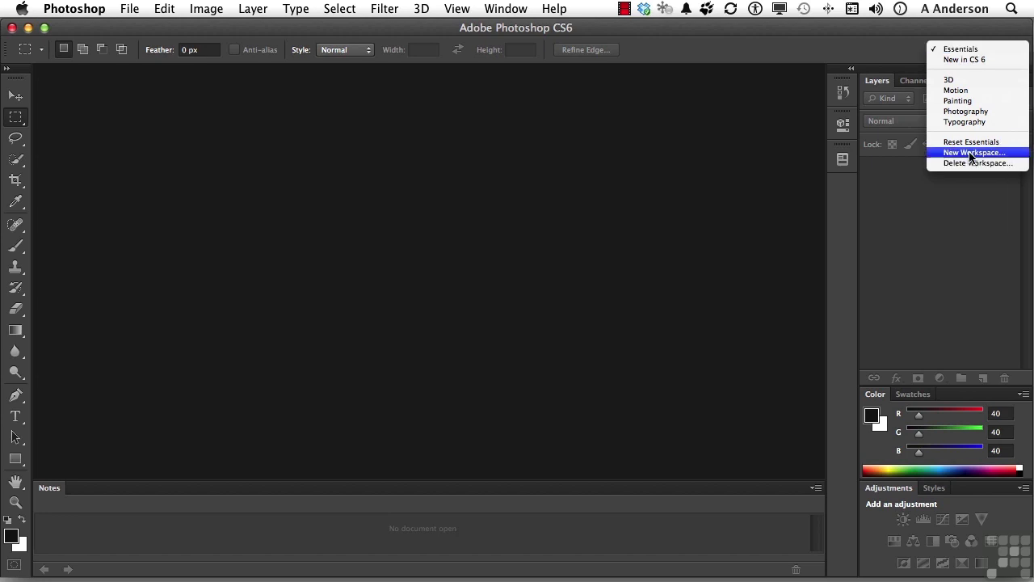
{"action": "left_click", "coordinate": [724, 178]}
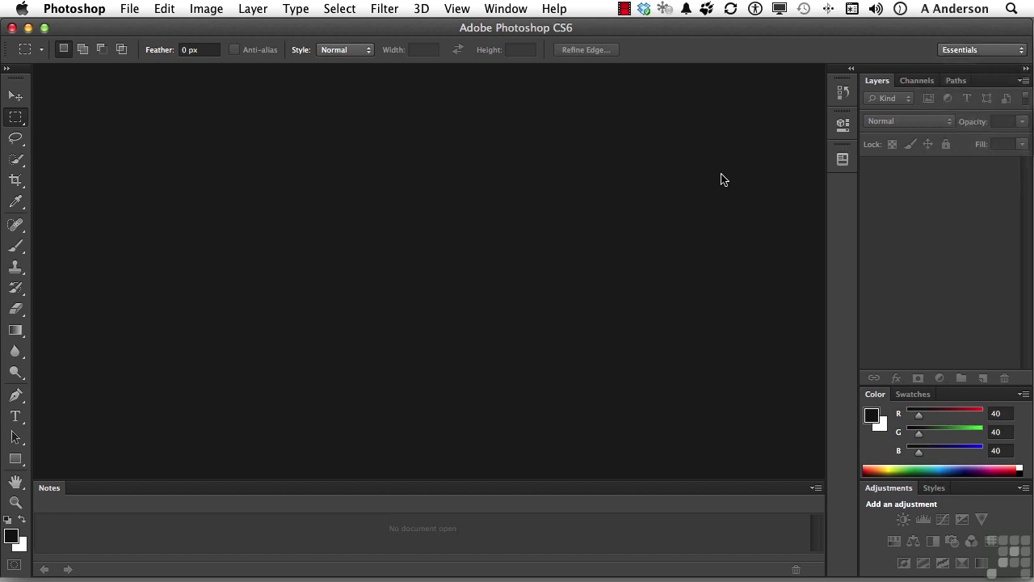
{"action": "left_click", "coordinate": [505, 11]}
{"action": "mouse_move", "coordinate": [603, 49]}
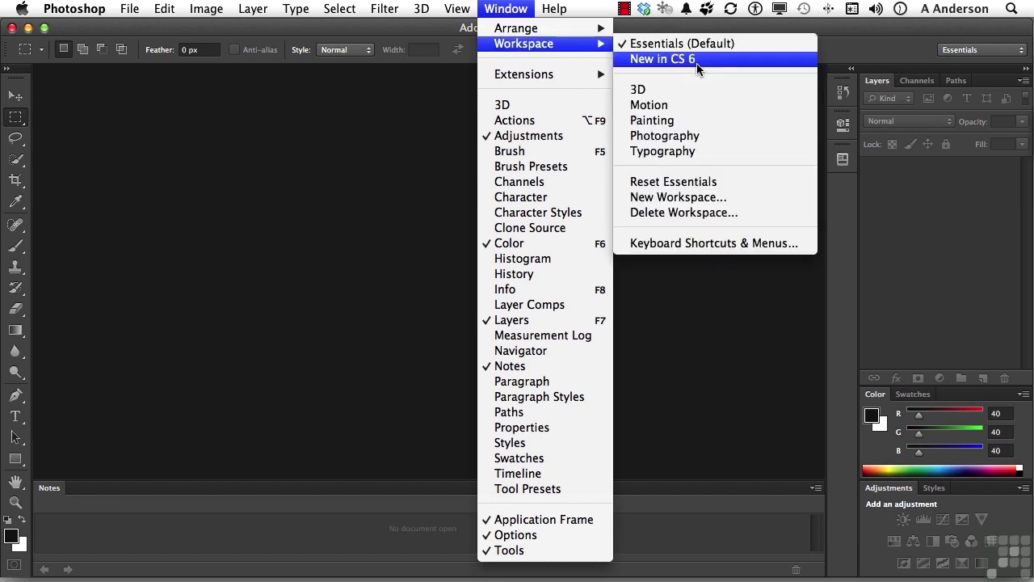
{"action": "left_click", "coordinate": [724, 198]}
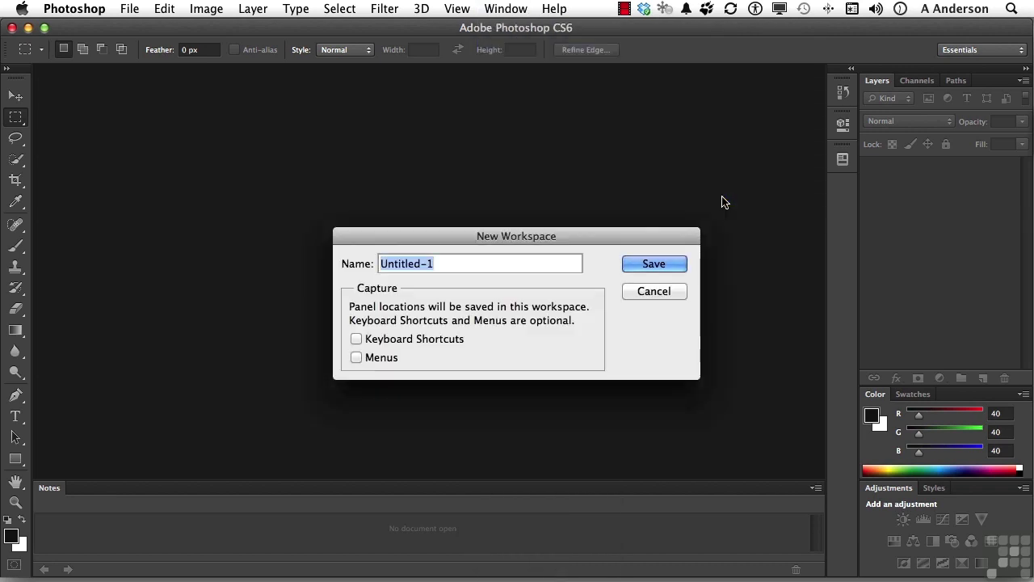
{"action": "type", "text": "Infinite"}
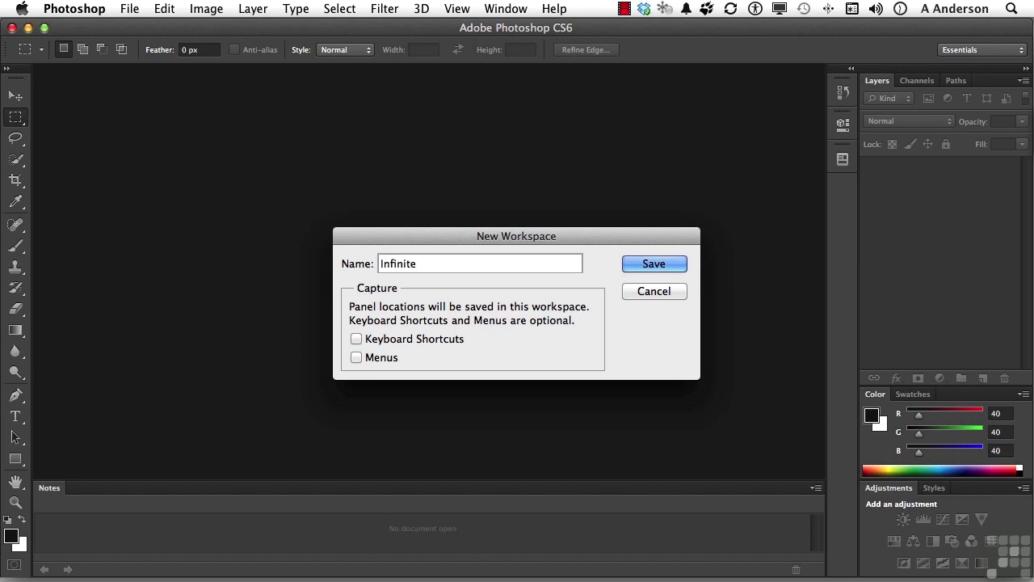
{"action": "type", "text": " Skills"}
{"action": "left_click", "coordinate": [357, 339]}
{"action": "left_click", "coordinate": [357, 358]}
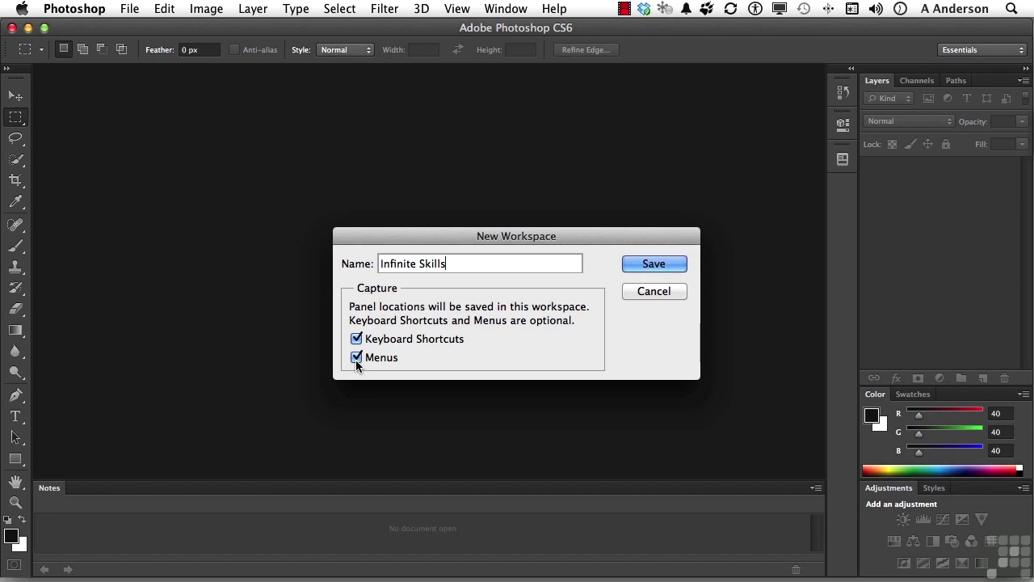
{"action": "left_click", "coordinate": [655, 264]}
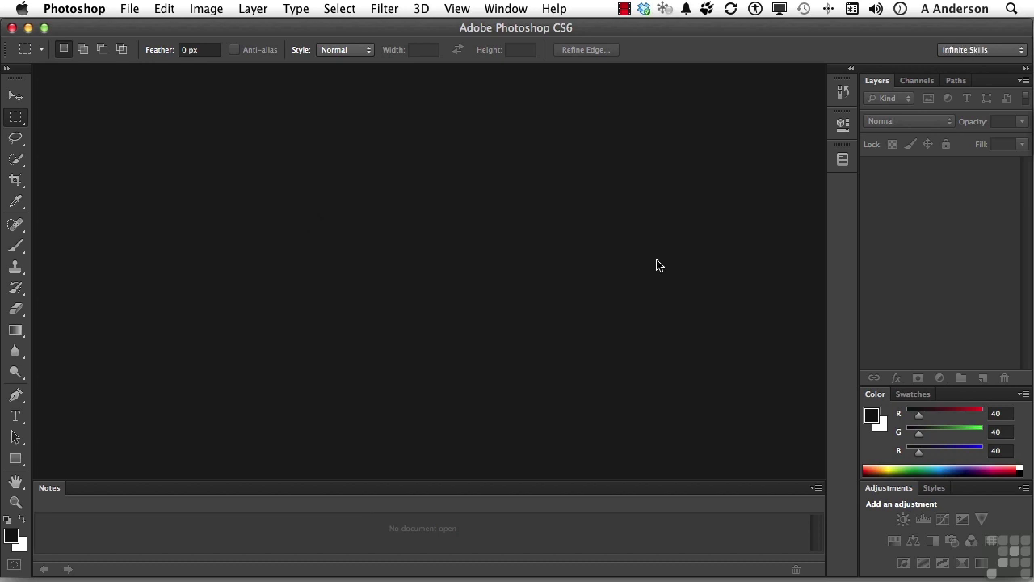
Switch to the Essentials workspace and reset it to its default panel layout
{"action": "left_click", "coordinate": [993, 51]}
{"action": "left_click", "coordinate": [985, 70]}
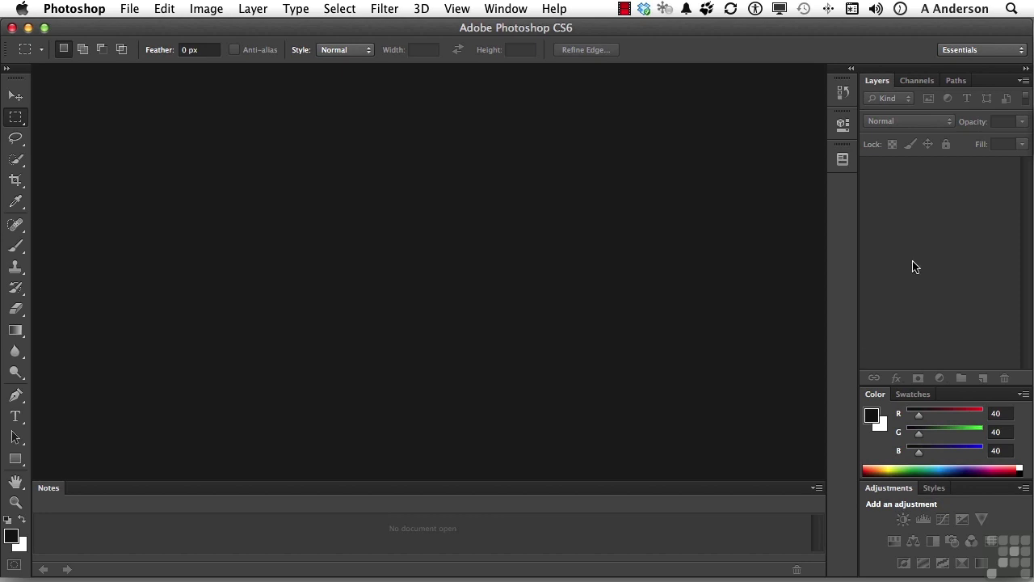
{"action": "left_click", "coordinate": [983, 50]}
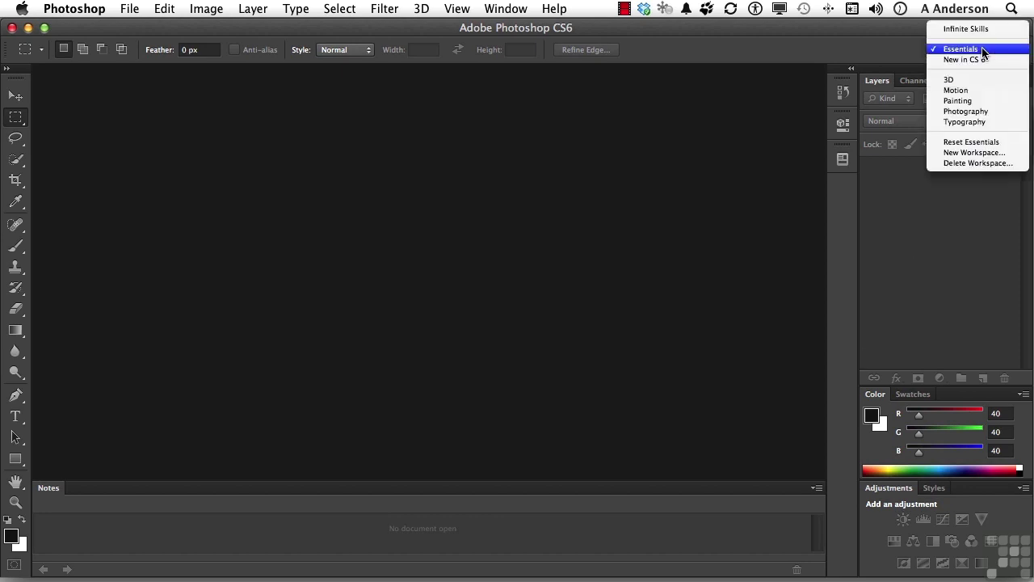
{"action": "left_click", "coordinate": [973, 142]}
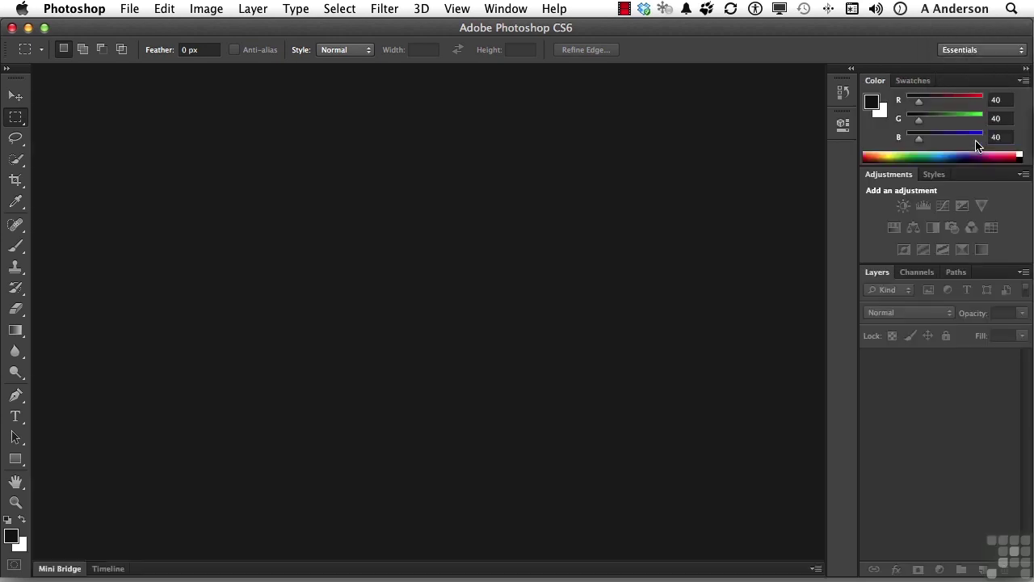
Switch to the custom Infinite Skills workspace
{"action": "left_click", "coordinate": [977, 52]}
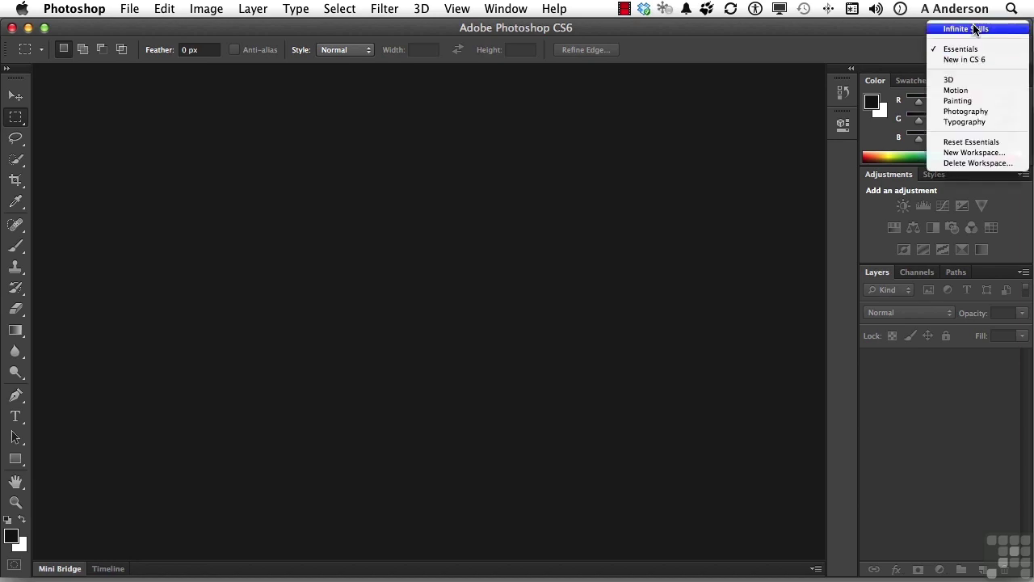
{"action": "left_click", "coordinate": [620, 168]}
{"action": "left_click", "coordinate": [511, 9]}
{"action": "mouse_move", "coordinate": [514, 44]}
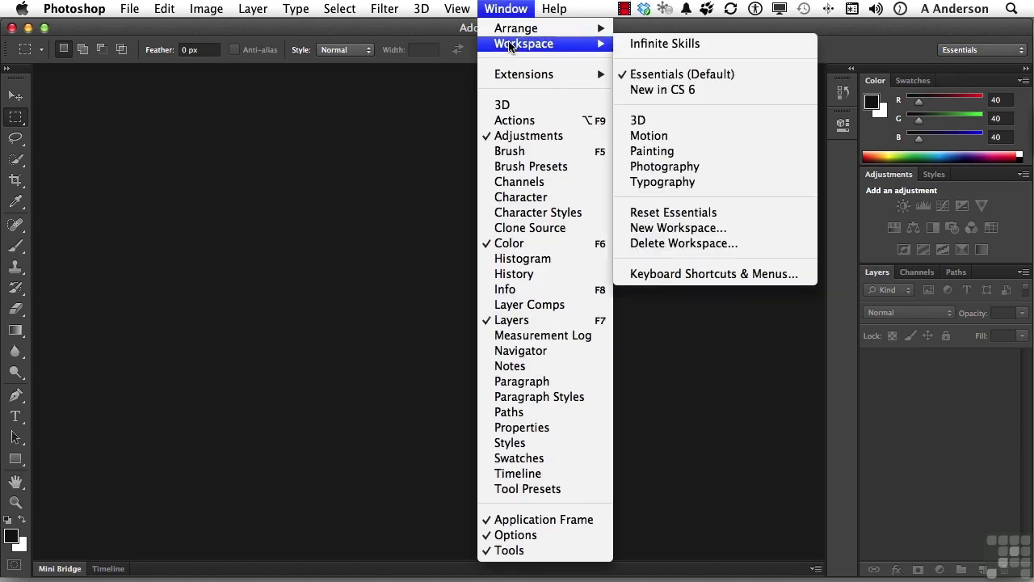
{"action": "left_click", "coordinate": [680, 47]}
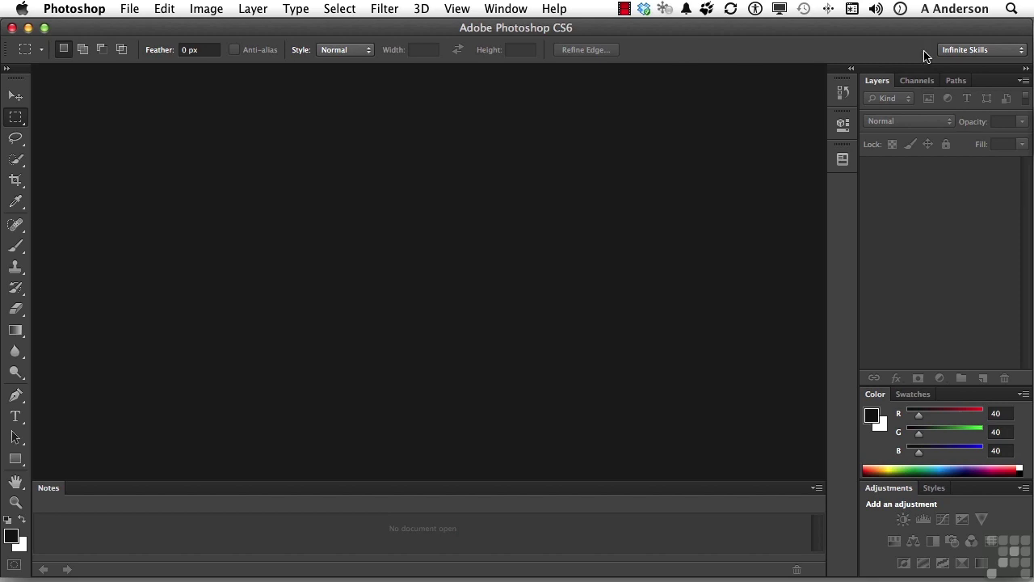
Open the Delete Workspace dialog and check which workspaces are available for deletion
{"action": "left_click", "coordinate": [513, 10]}
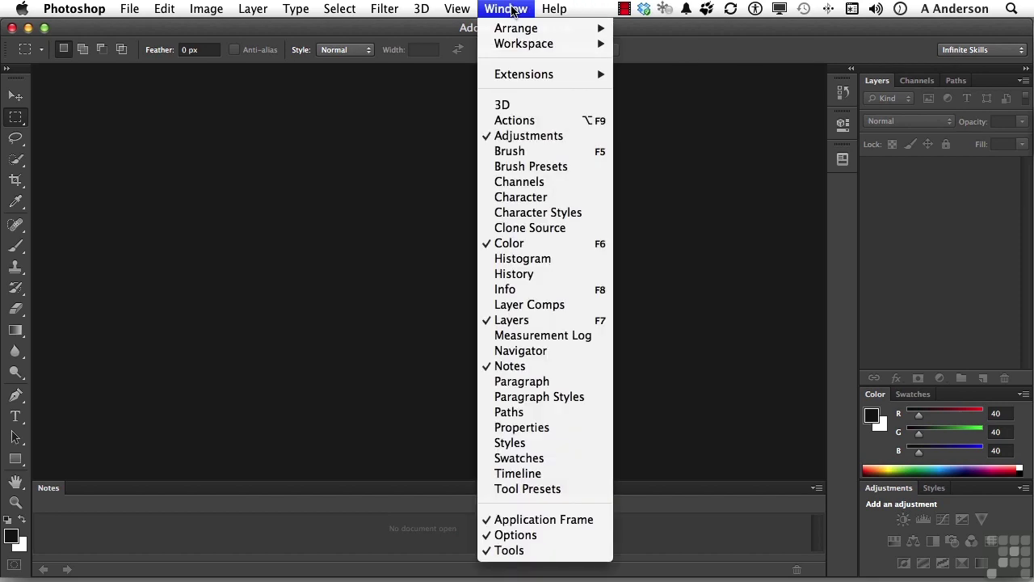
{"action": "mouse_move", "coordinate": [514, 46]}
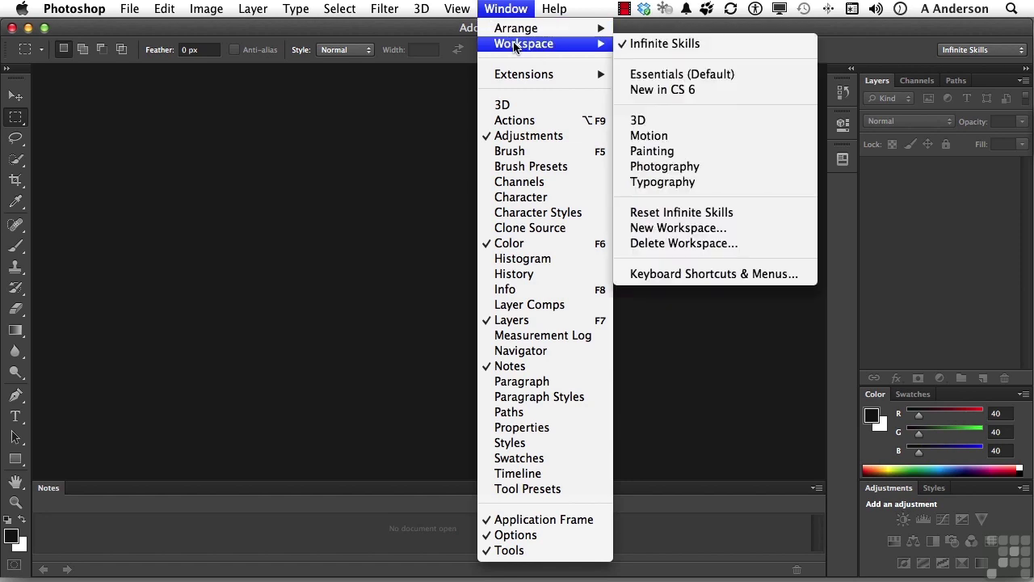
{"action": "left_click", "coordinate": [745, 245]}
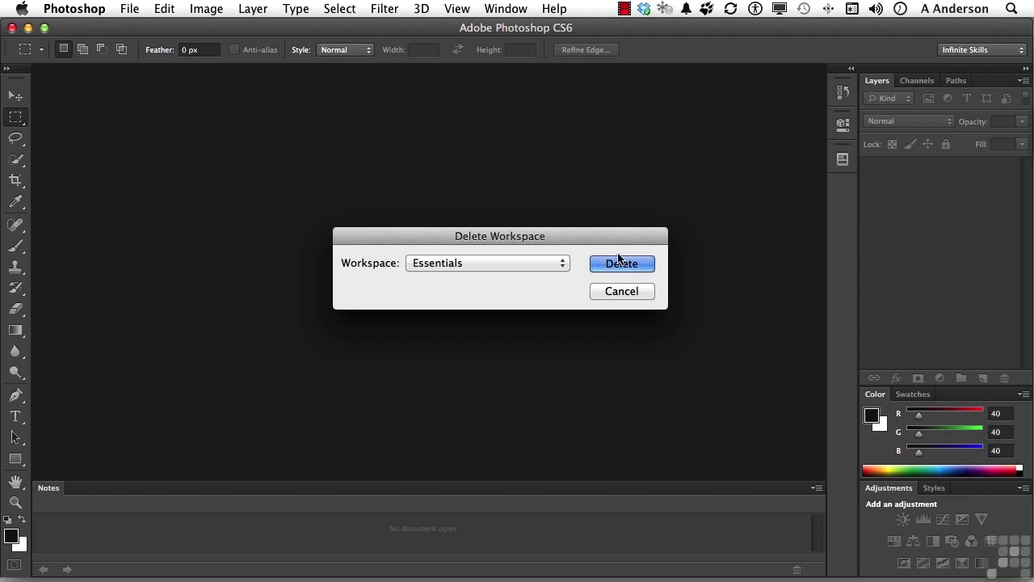
{"action": "left_click", "coordinate": [535, 262]}
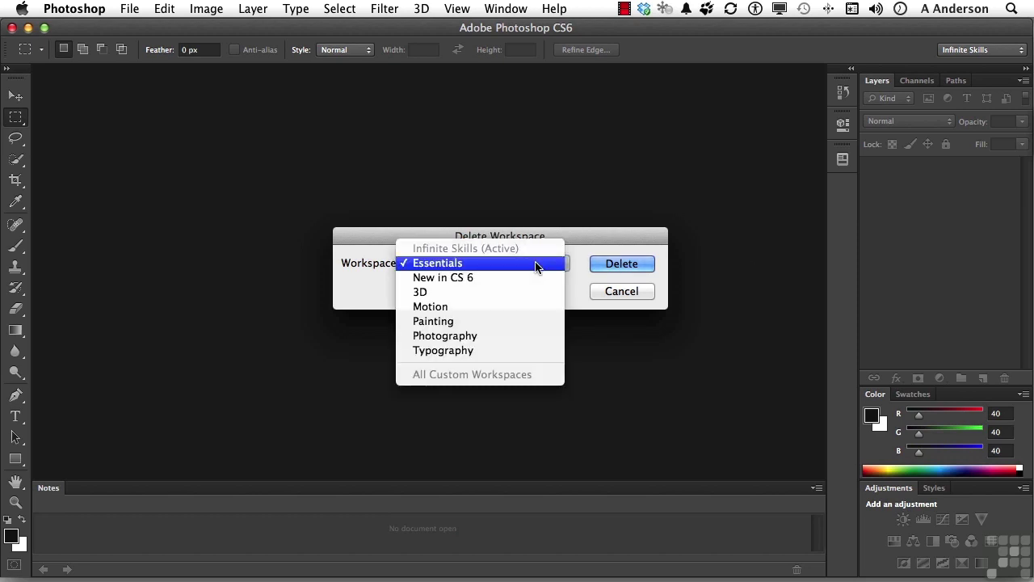
{"action": "left_click", "coordinate": [573, 189]}
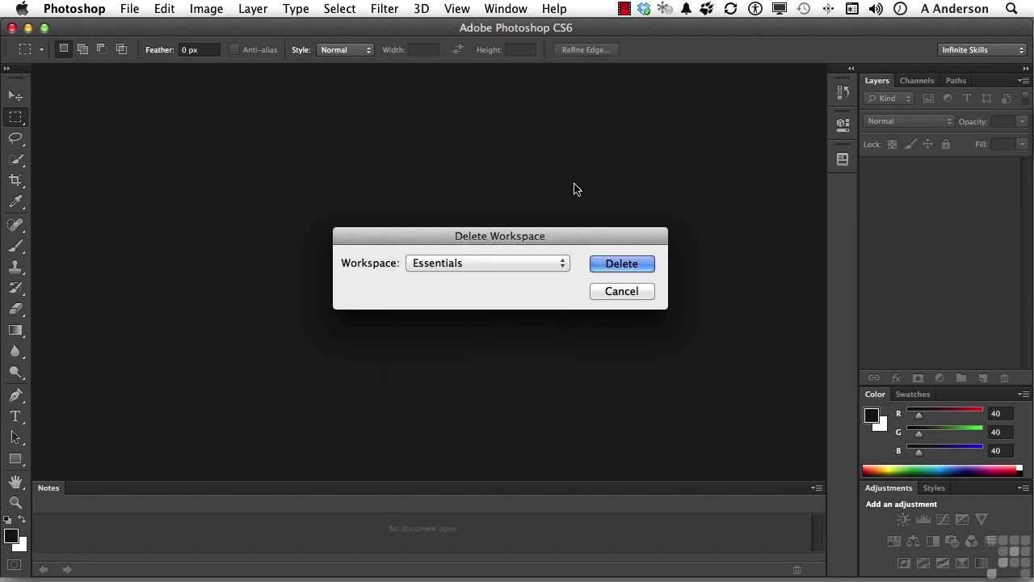